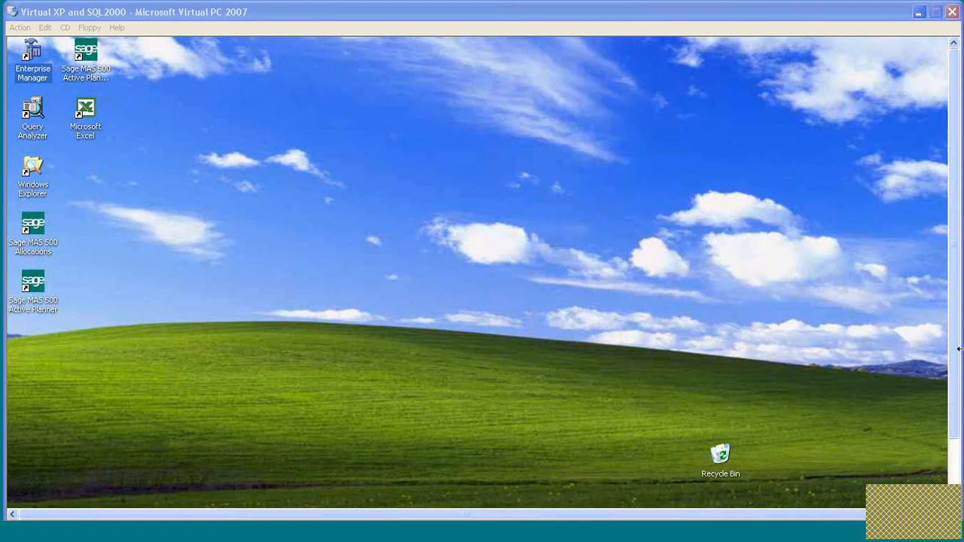
Launch the Sage Active Planner Admin Tool from the Sage Software programs on the virtual machine.
left_click(957, 173)
scroll(957, 174, "down", 3)
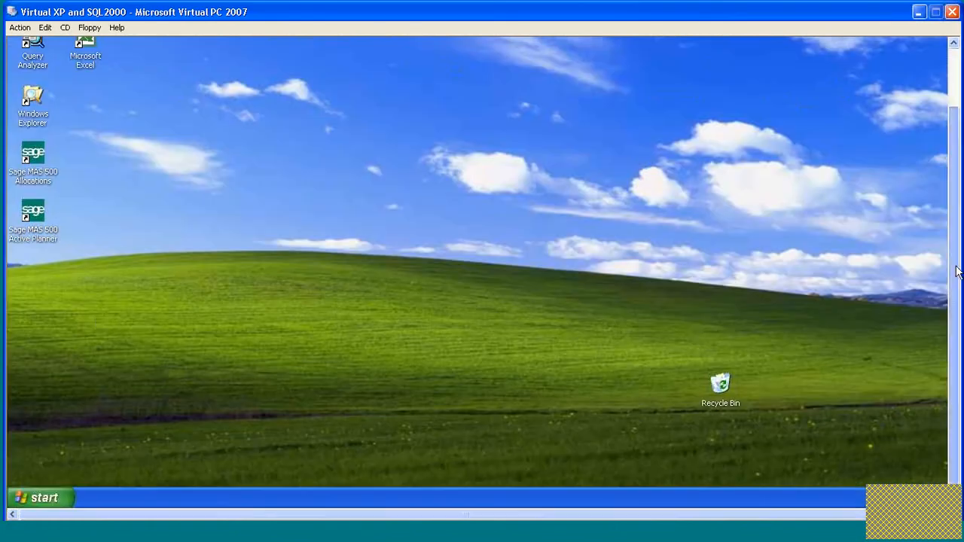
left_click(35, 498)
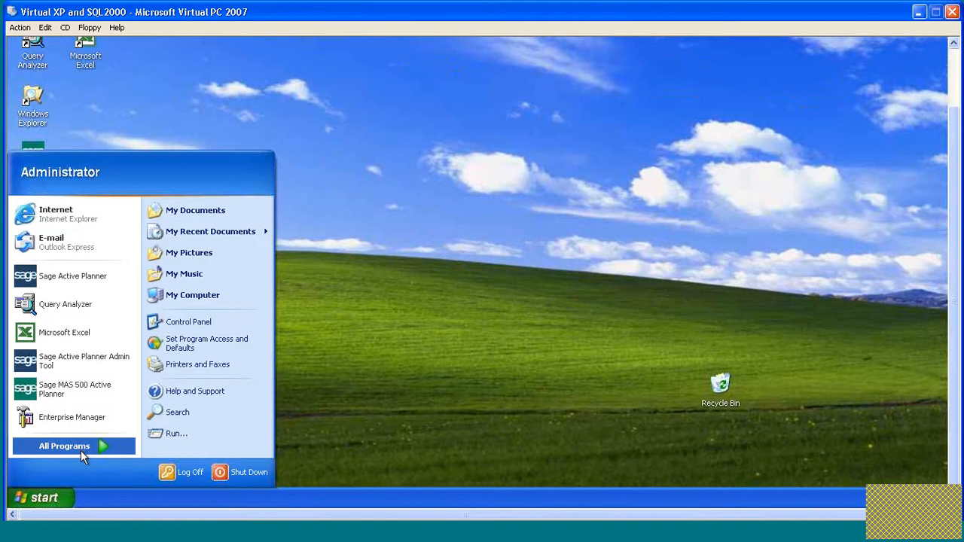
mouse_move(80, 450)
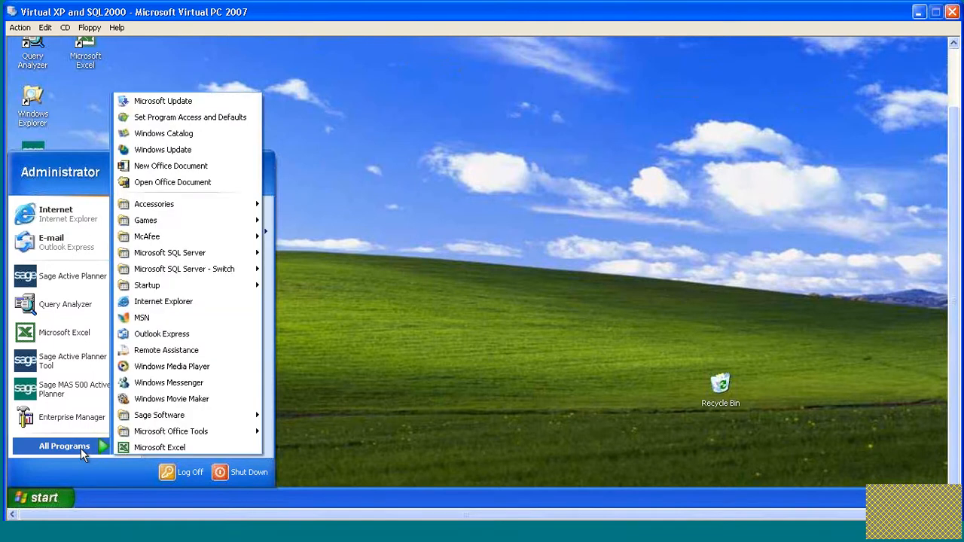
mouse_move(214, 419)
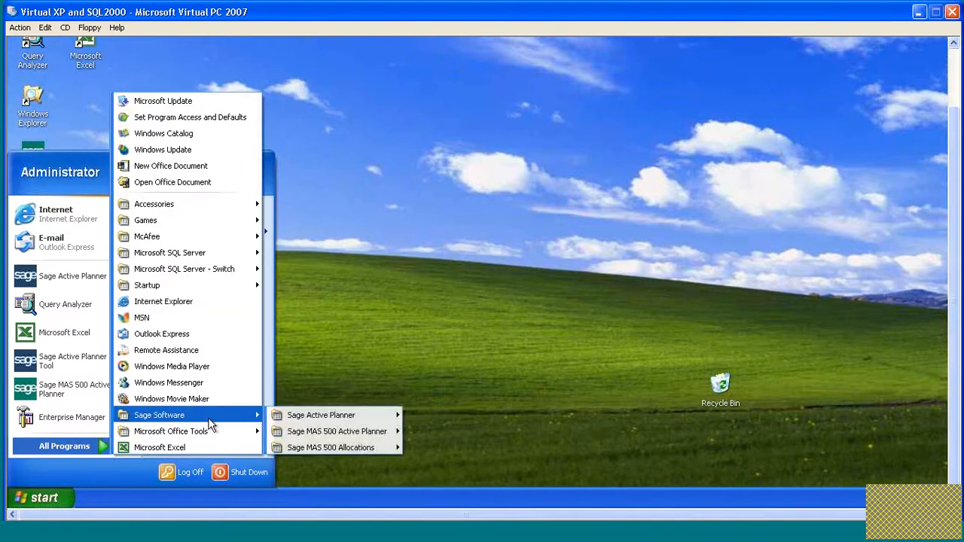
mouse_move(346, 416)
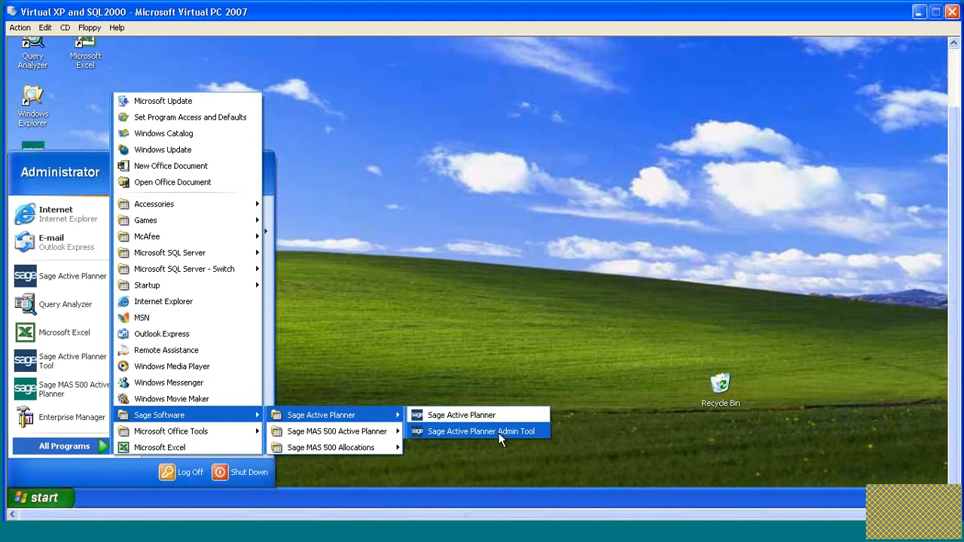
left_click(497, 433)
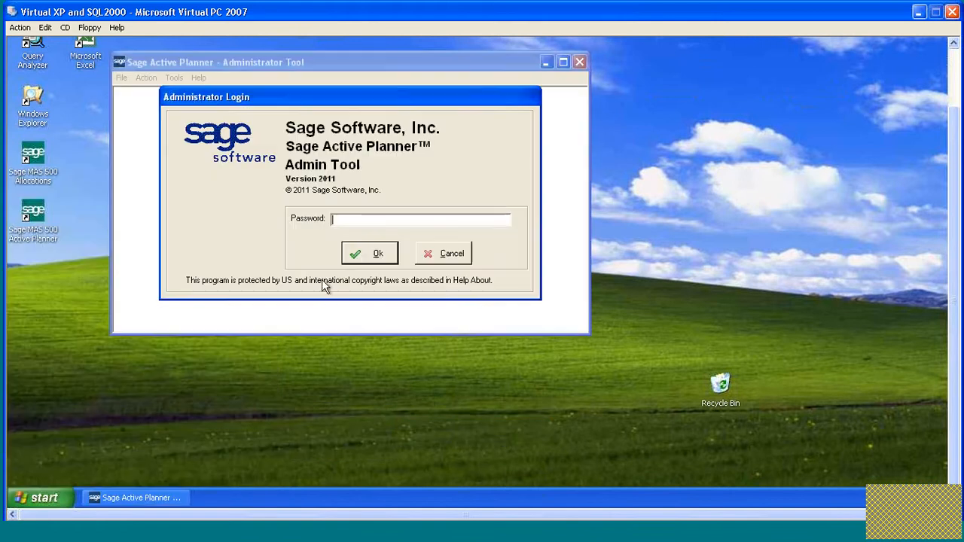
Log in to the Admin Tool with the administrator password.
left_click_drag(954, 196, 954, 145)
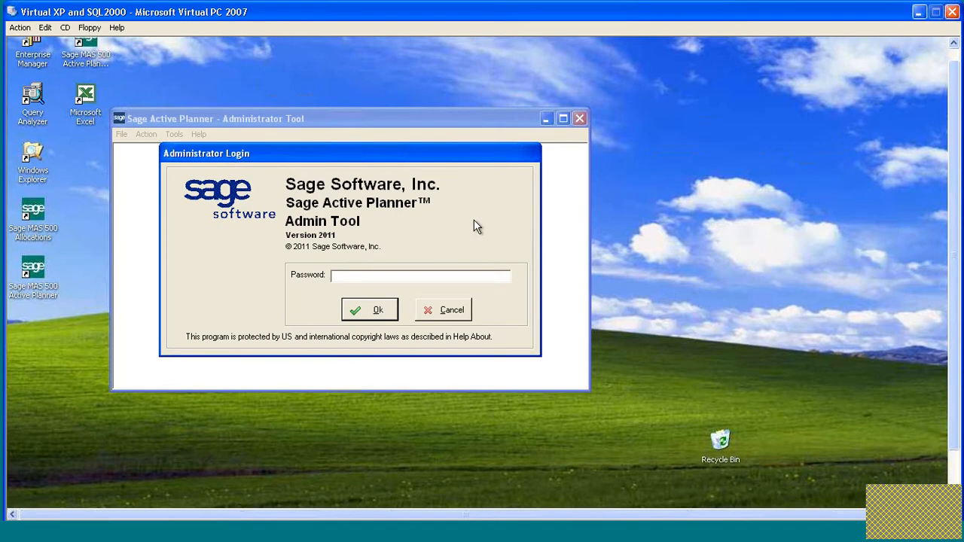
type("**")
left_click(369, 311)
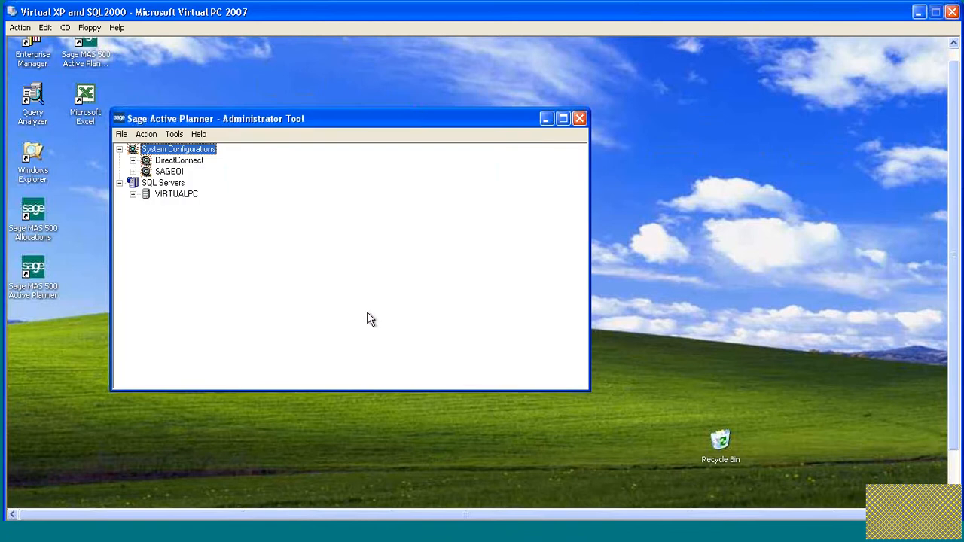
Start the Configuration Setup Wizard, agree to continue past the publication service warning, and proceed with creating a new configuration without demonstration data.
mouse_move(344, 119)
left_mouse_down()
mouse_move(355, 113)
mouse_move(342, 129)
left_mouse_up()
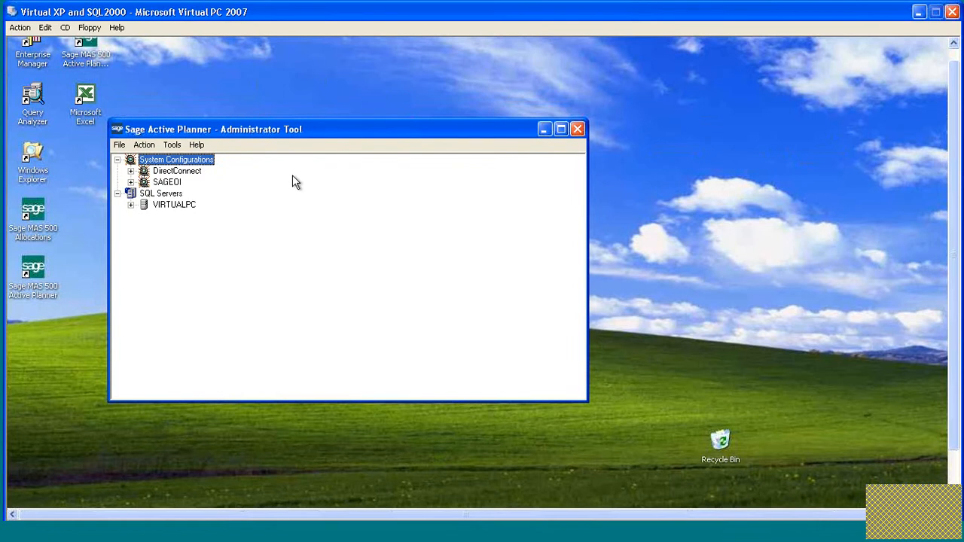
left_click(144, 145)
left_click(175, 158)
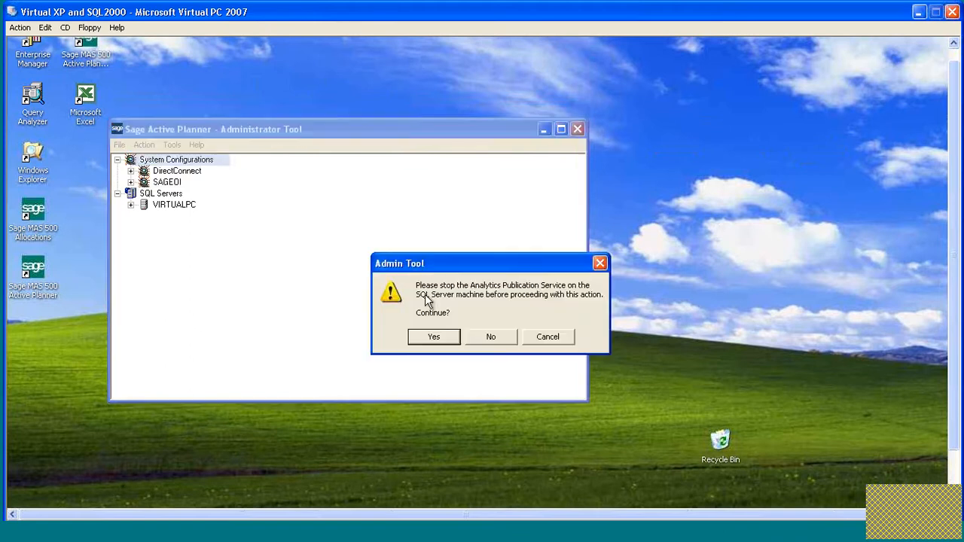
left_click_drag(500, 263, 464, 224)
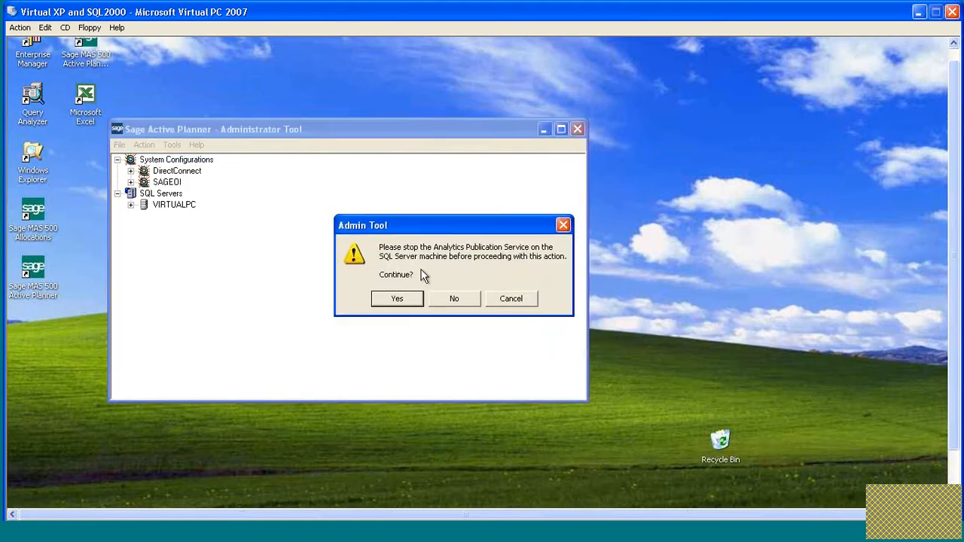
left_click(389, 298)
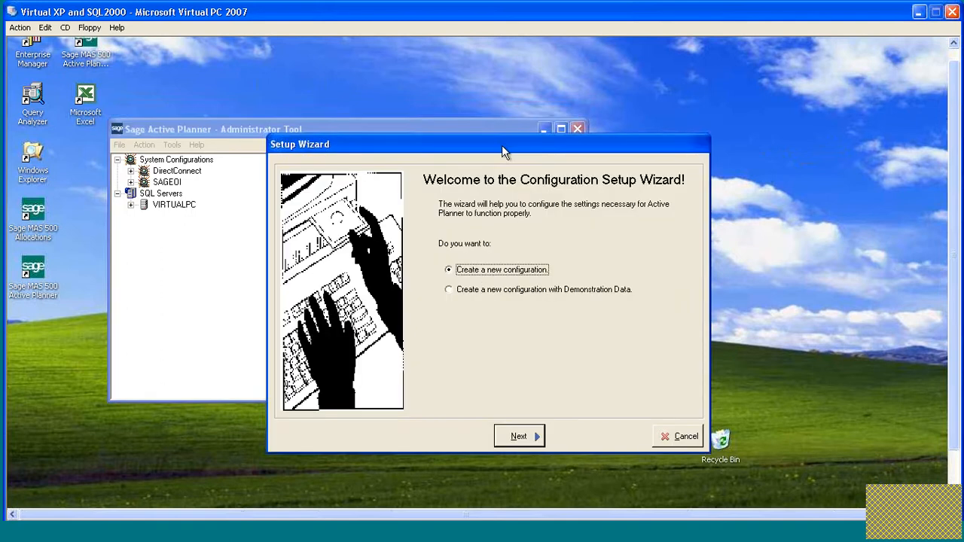
left_click_drag(502, 145, 418, 132)
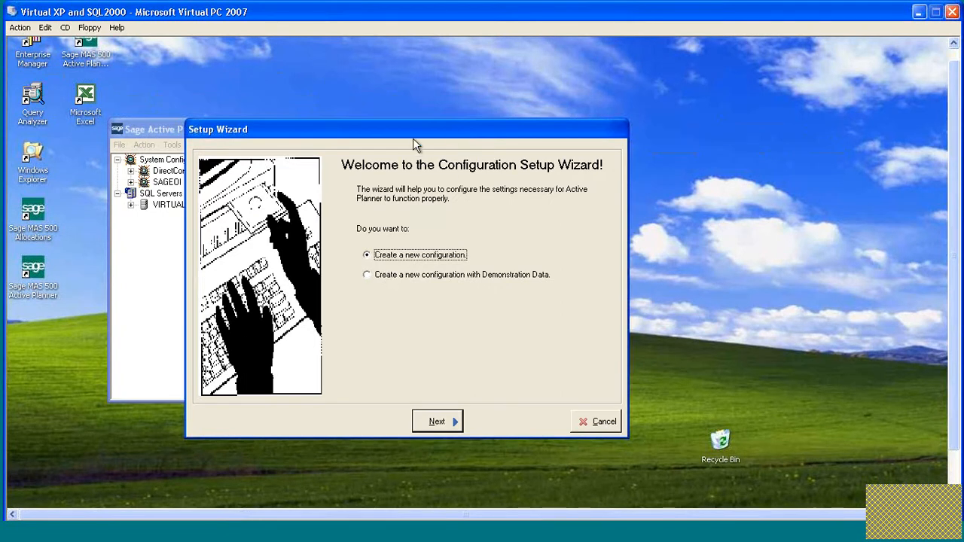
left_click_drag(411, 132, 407, 119)
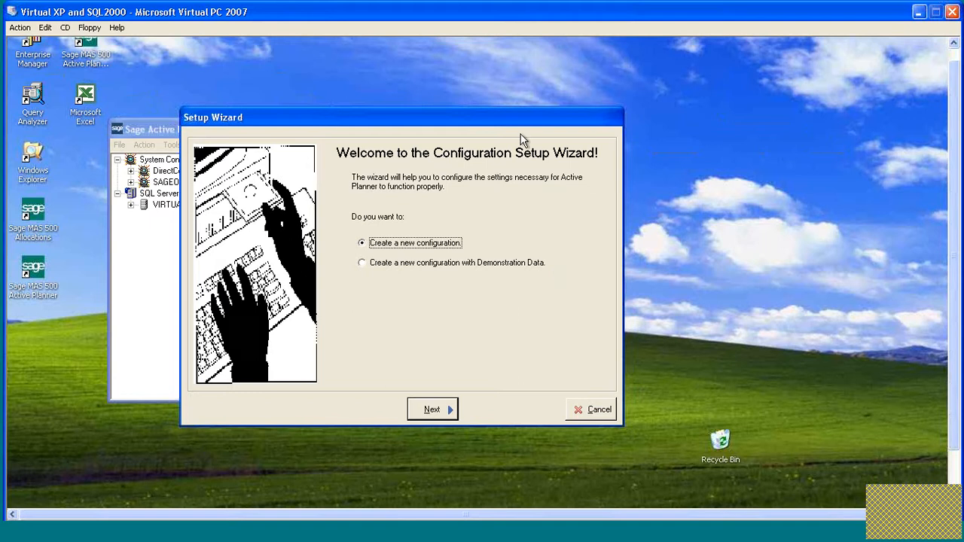
left_click(433, 413)
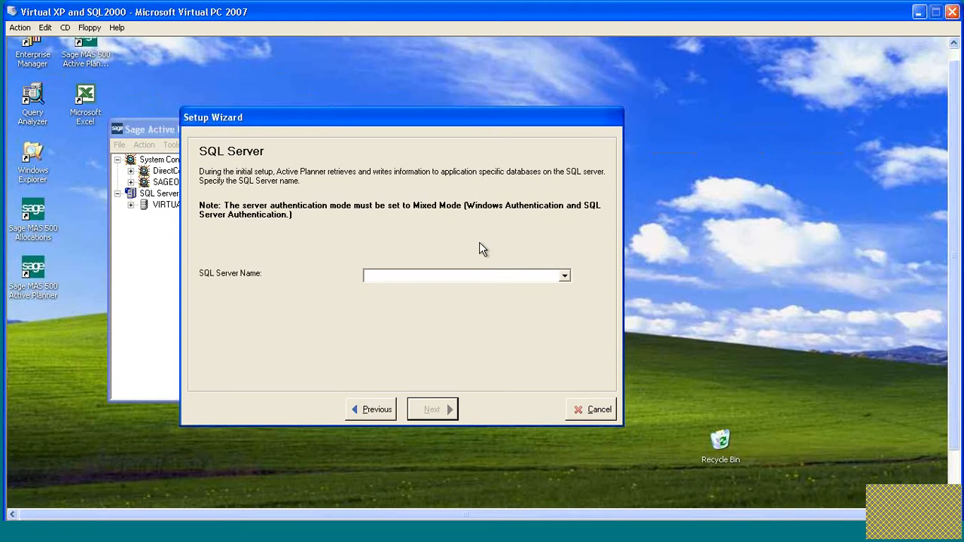
Specify VirtualPC as the SQL Server and connect as administrative user sa with the account password.
type("VirtualPC")
left_click(442, 414)
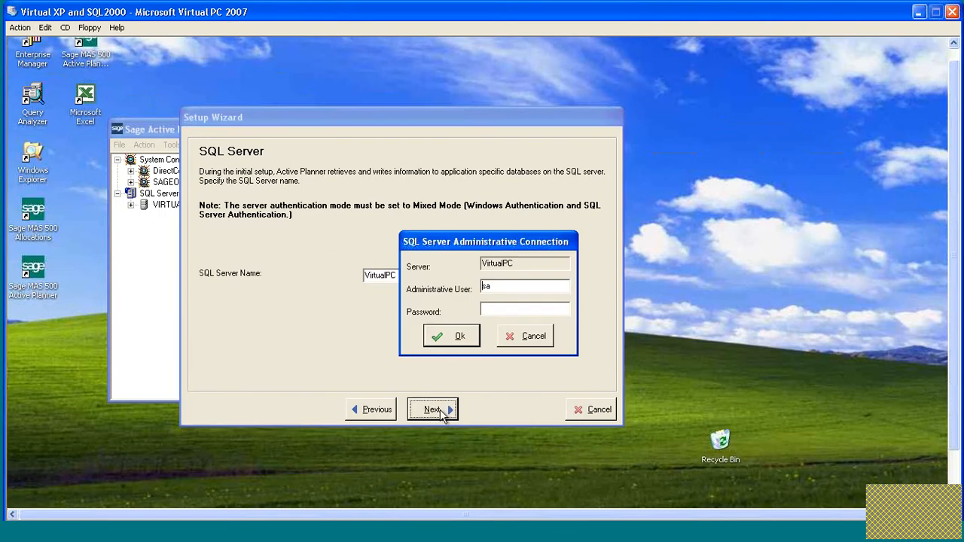
left_click_drag(471, 245, 429, 227)
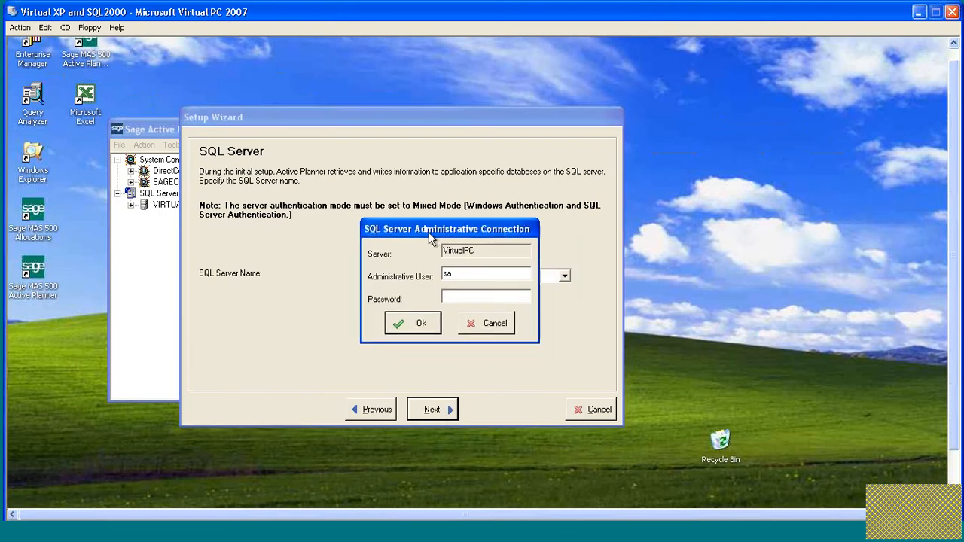
left_click(456, 292)
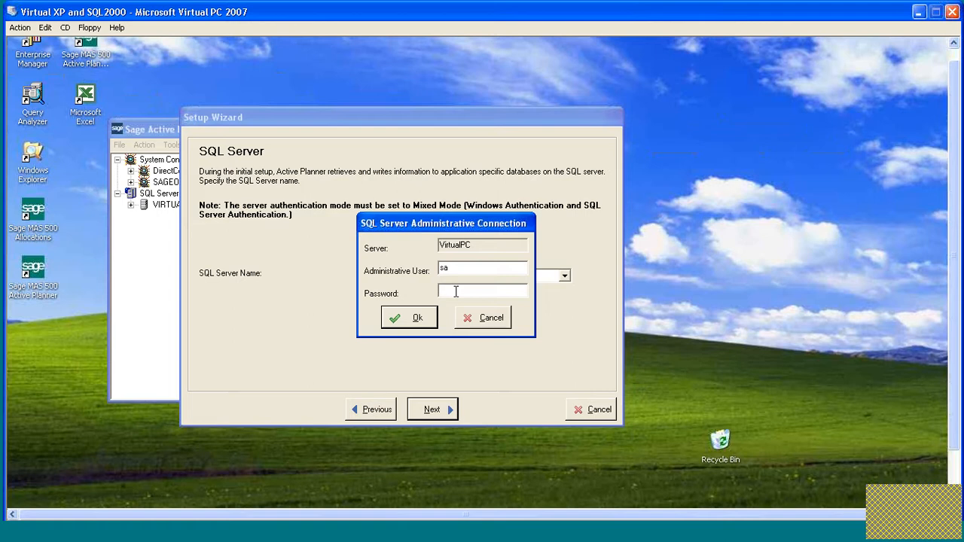
type("******")
left_click(432, 319)
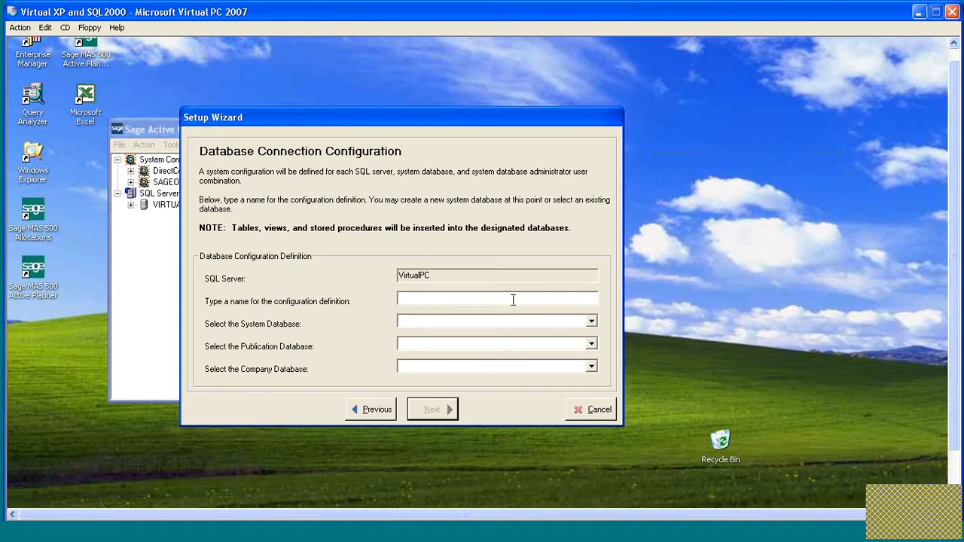
Name the configuration definition Training and create a new system database named ActPlanSys, keeping the default data file and transaction log settings.
type("Training")
left_click_drag(412, 113, 408, 105)
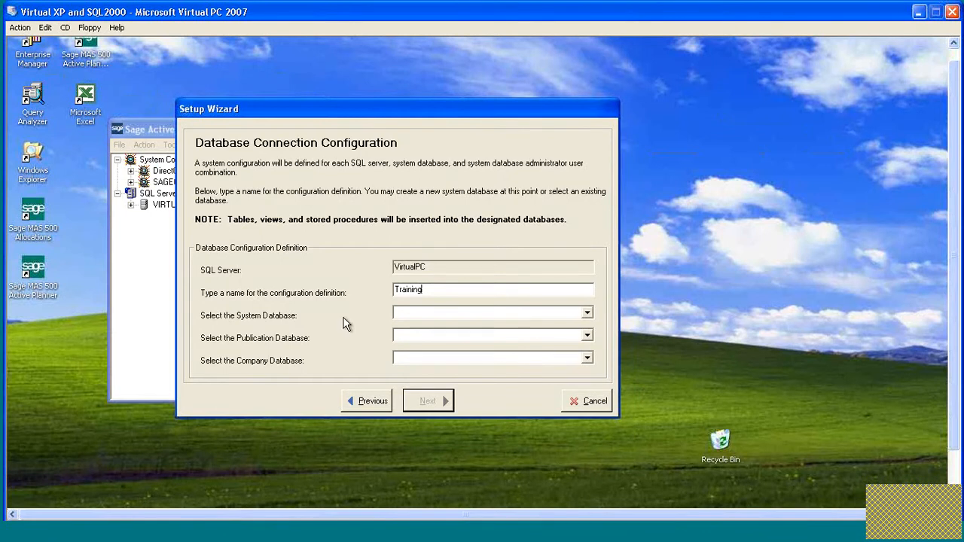
left_click(587, 316)
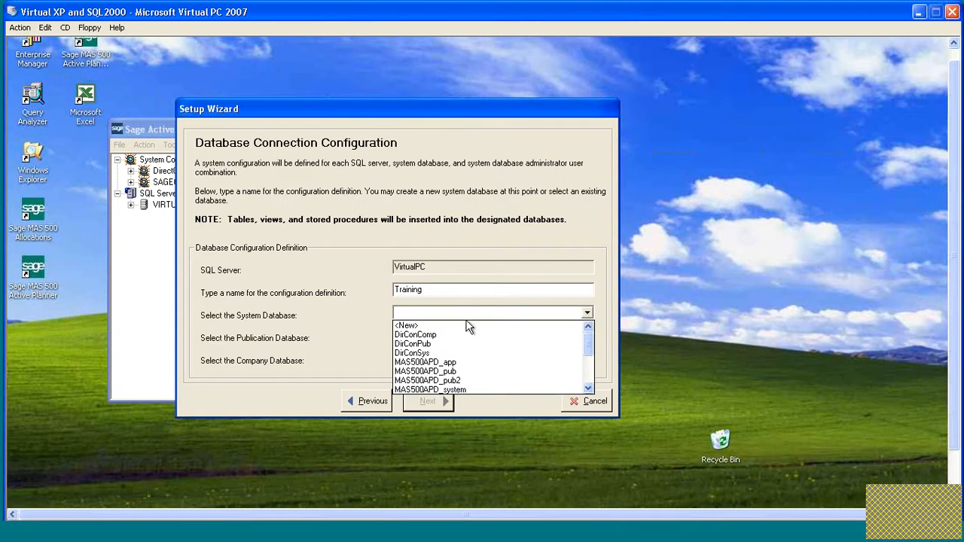
left_click(411, 327)
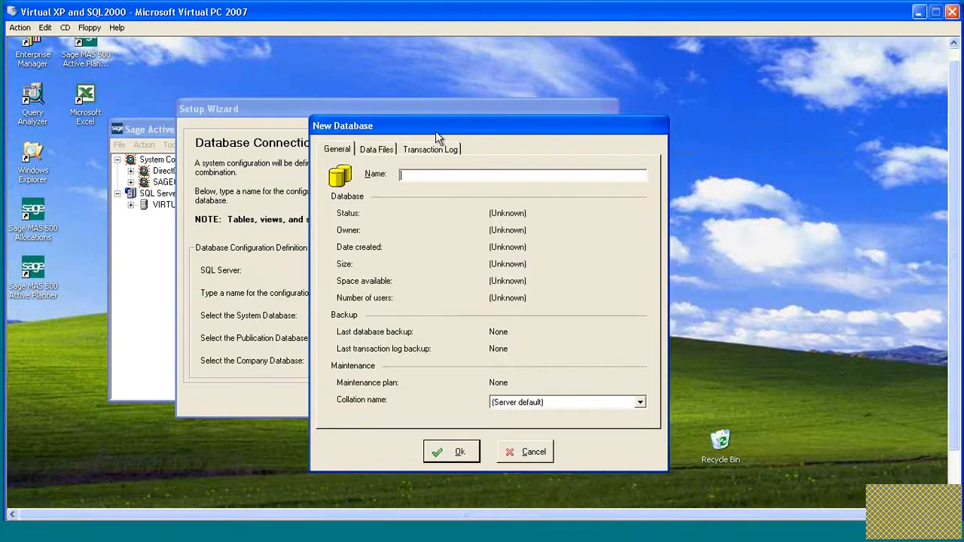
left_click_drag(434, 124, 407, 85)
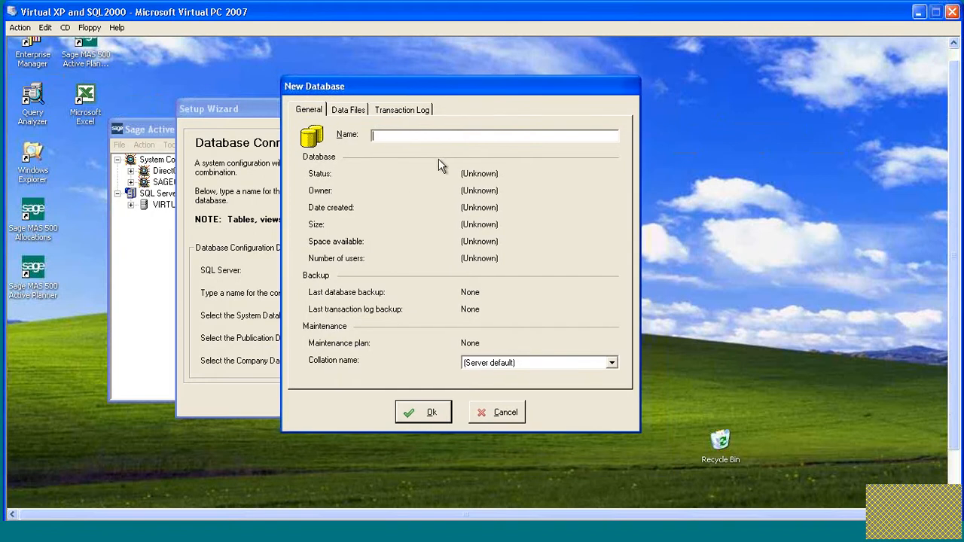
type("ActPlanSys")
left_click(345, 108)
left_click(402, 110)
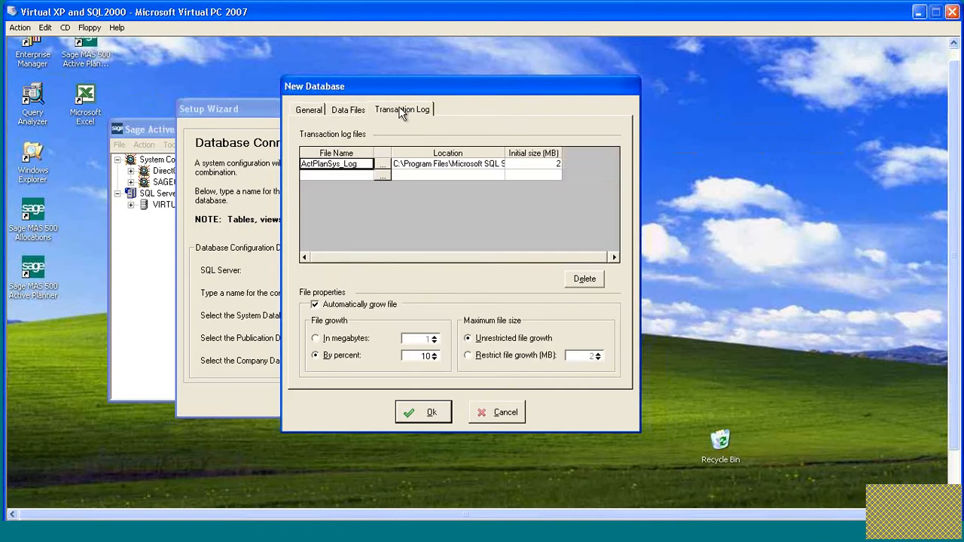
left_click(351, 111)
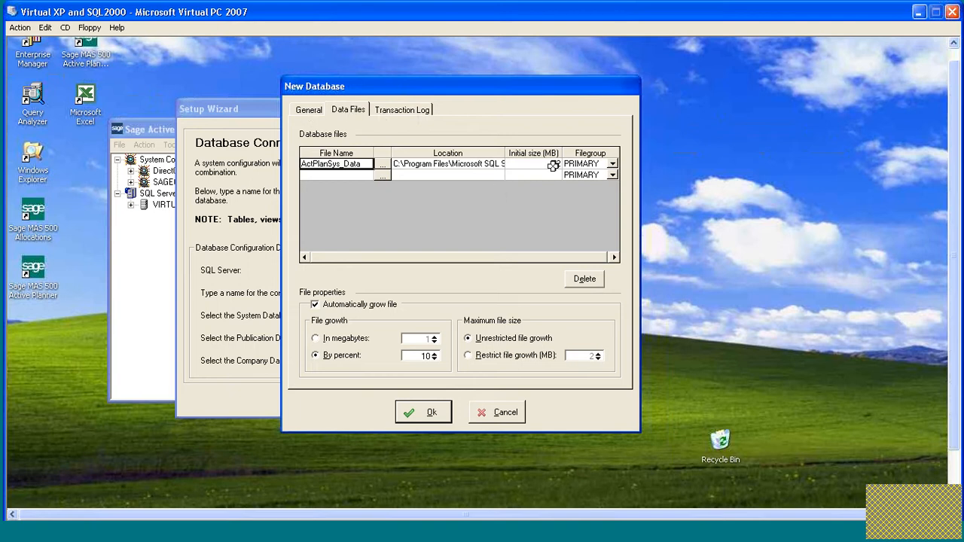
left_click(306, 109)
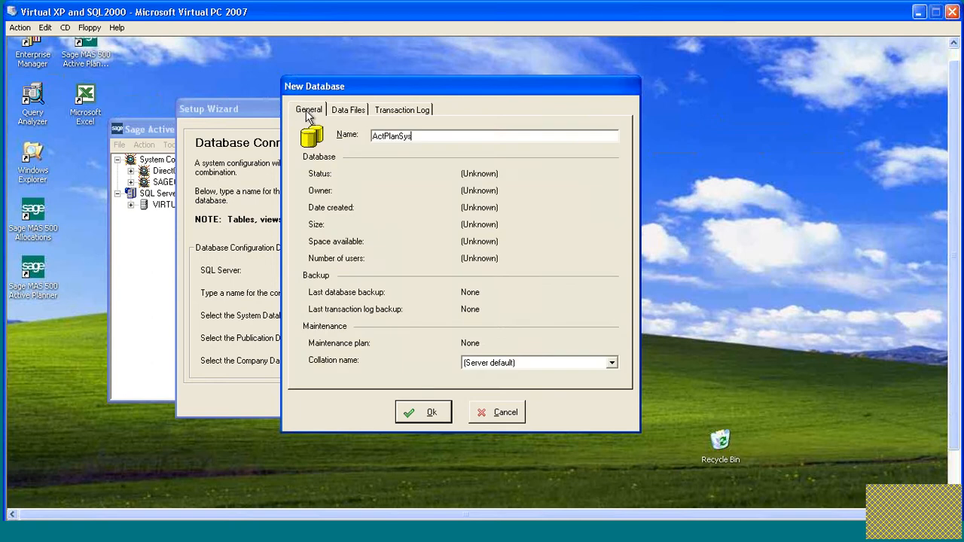
left_click(426, 412)
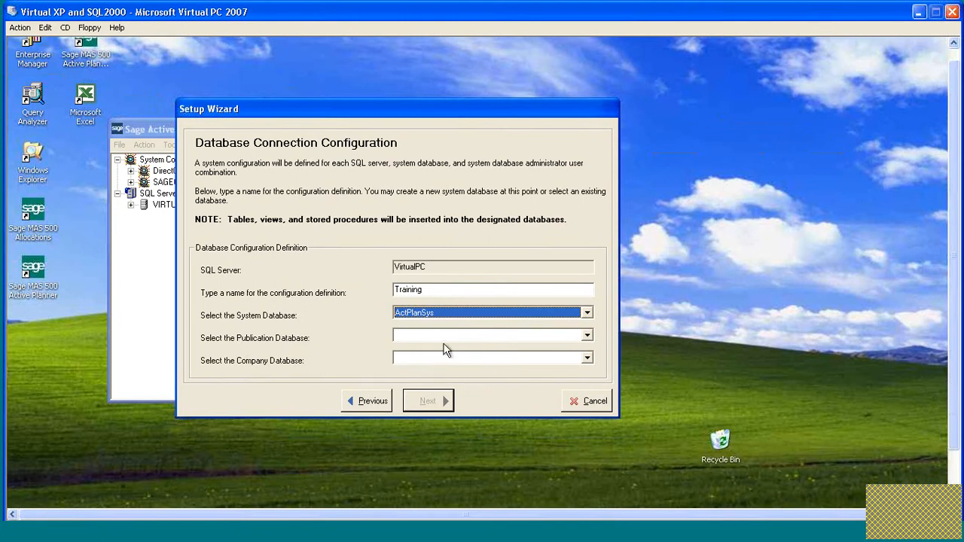
Create a new publication database named ActPlanPub for the configuration.
left_click(589, 336)
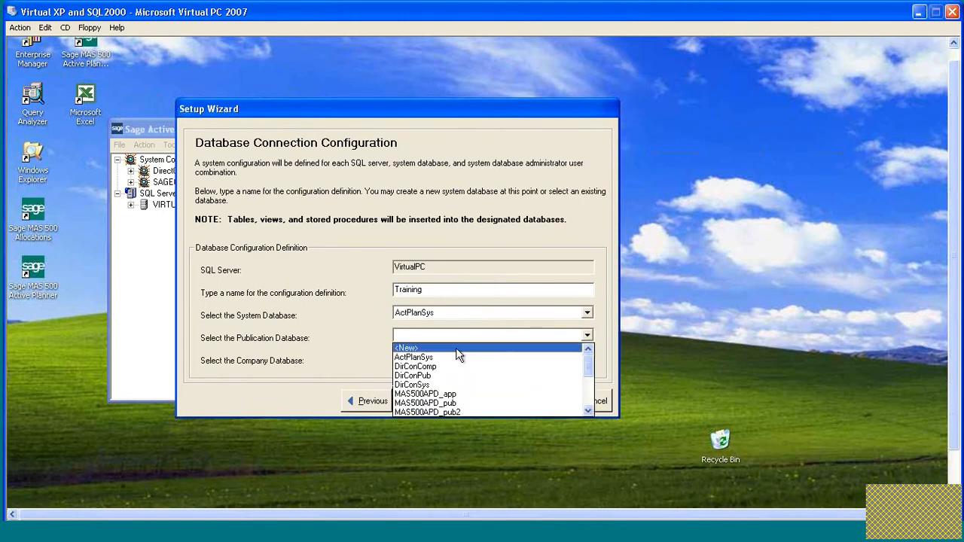
left_click(527, 344)
type("A")
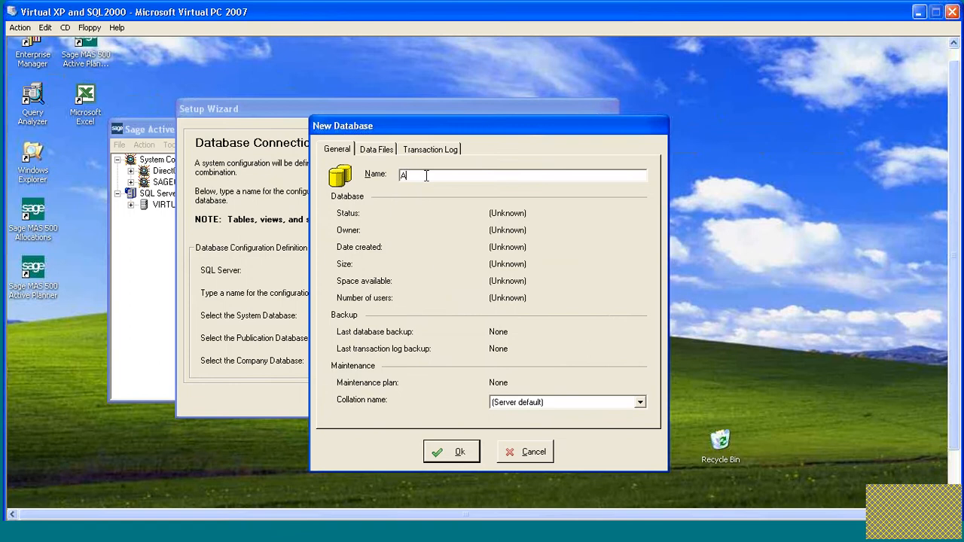
type("ctPlanPub")
left_click(454, 452)
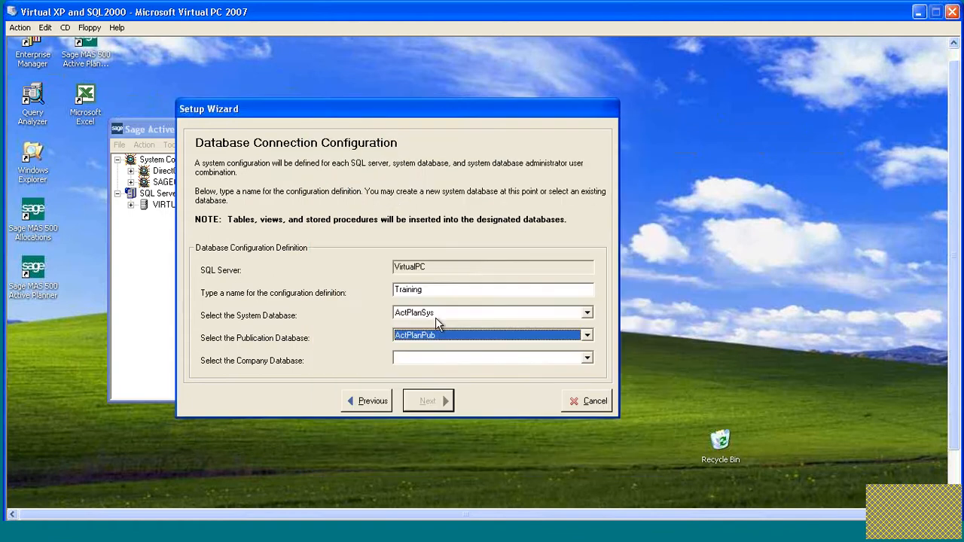
Create a new company database named ActPlanComp for the configuration.
left_click(587, 358)
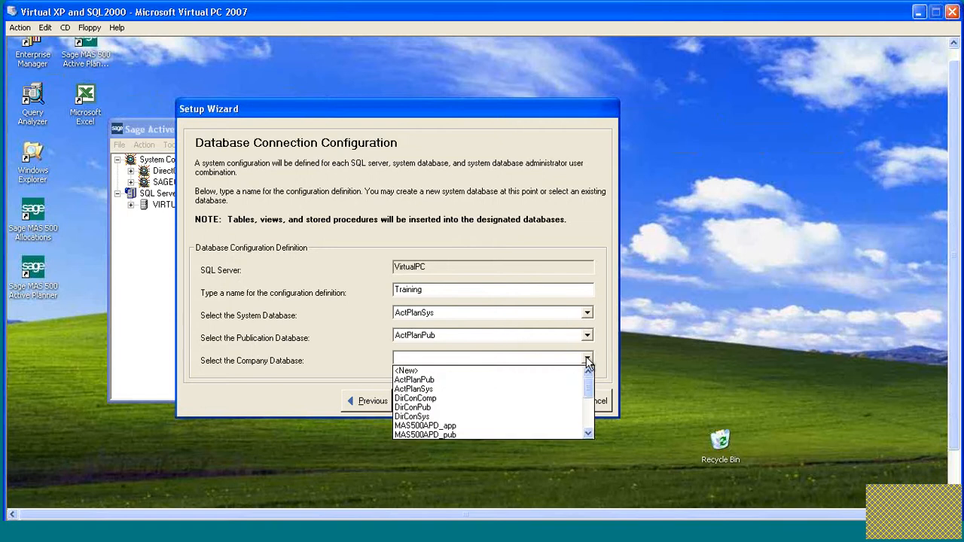
left_click(473, 371)
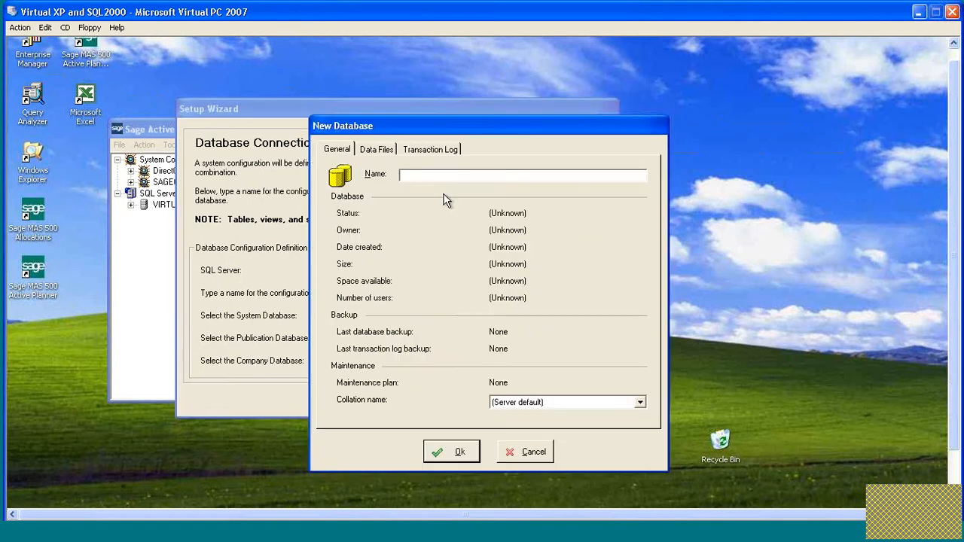
type("ActPlanComp")
left_click(456, 447)
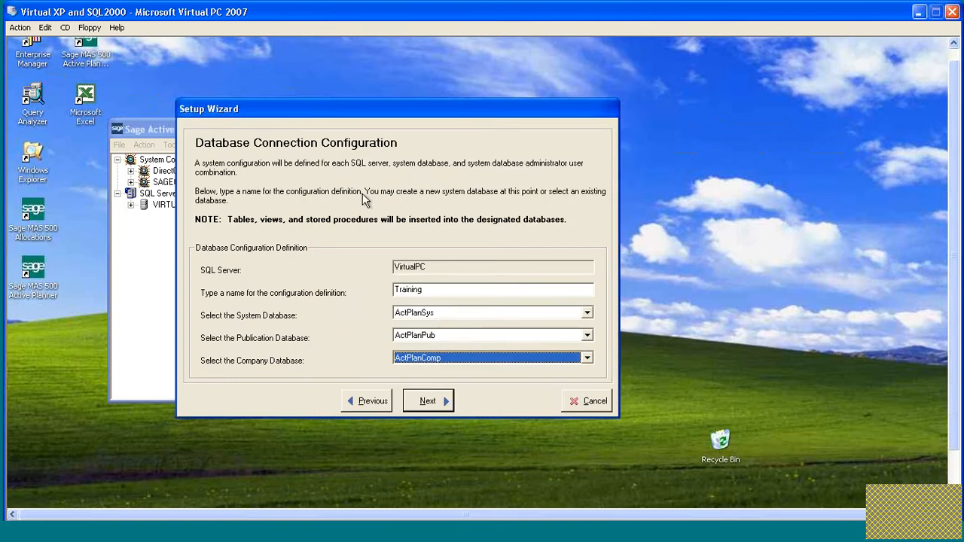
Accept the database configuration and set the SDA login ID to sa with its account password.
left_click(428, 403)
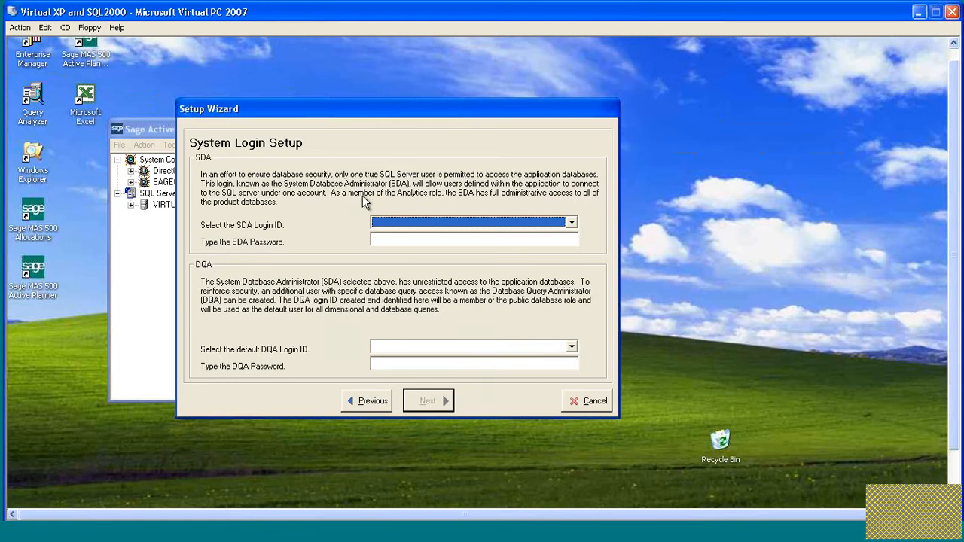
left_click(571, 223)
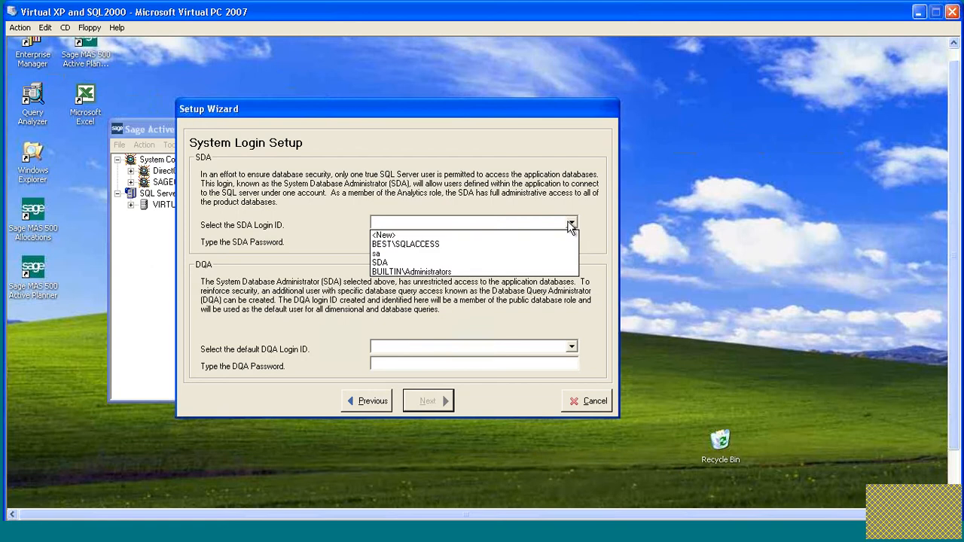
left_click(404, 253)
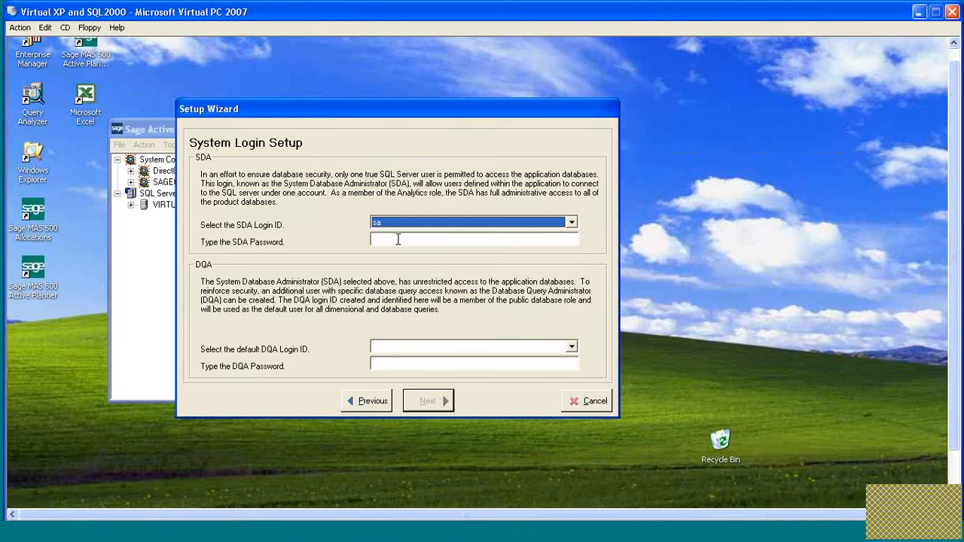
left_click(398, 239)
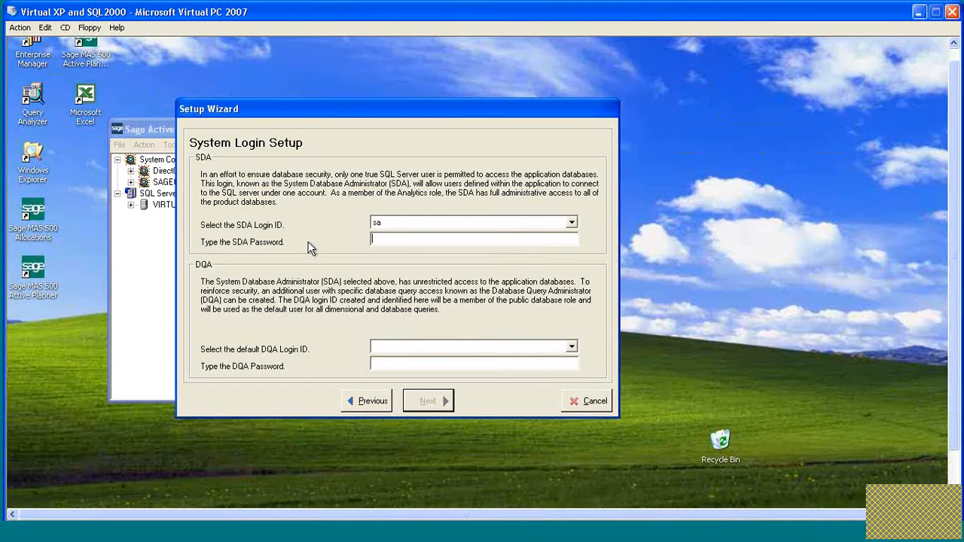
type("******")
Set the default DQA login ID to sa with its password and accept the system login setup.
left_click(572, 348)
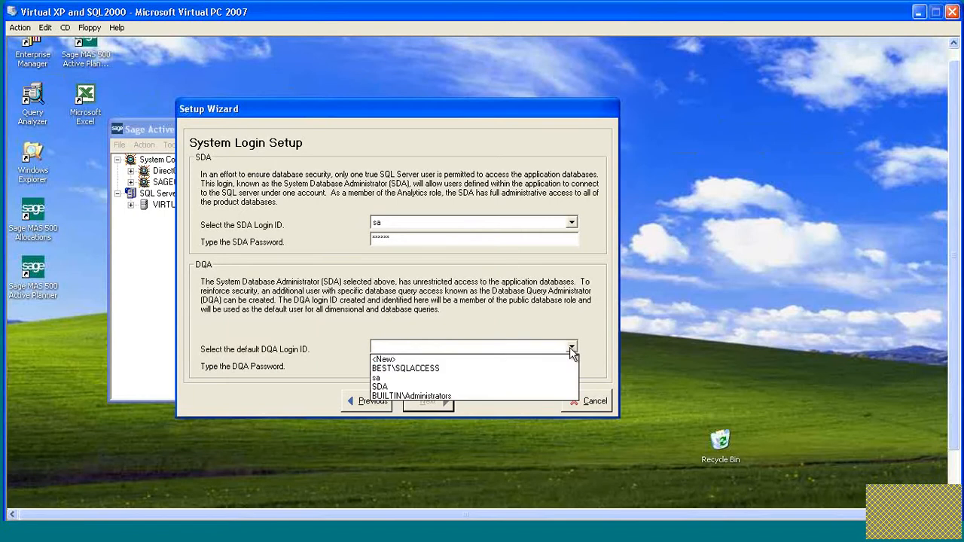
left_click(391, 380)
key("Tab")
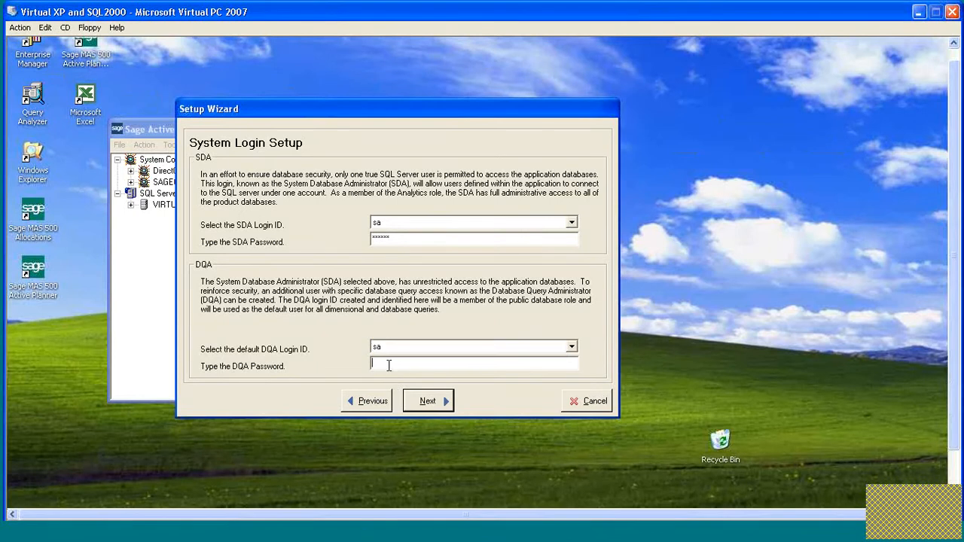
type("****")
left_click(431, 409)
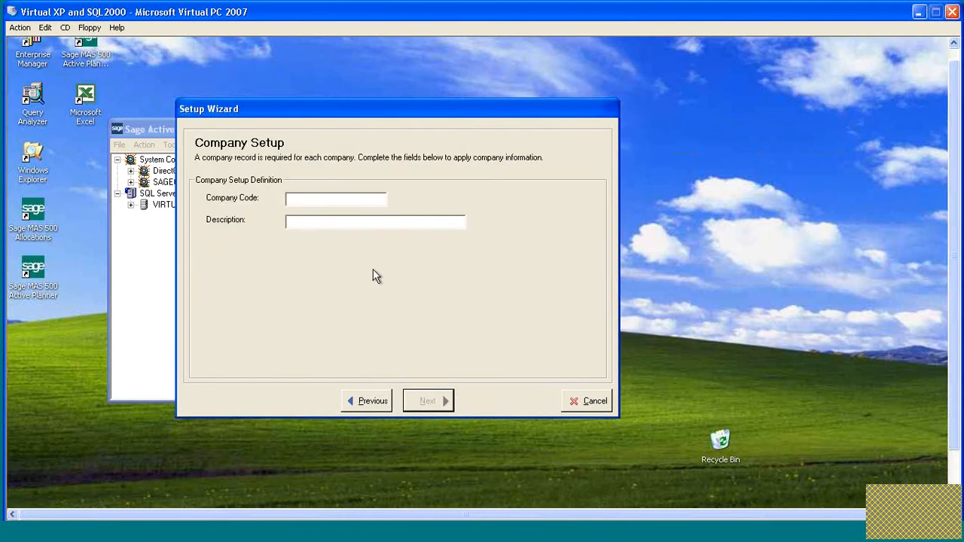
Define the company record with code Train and description Training, and proceed to the configuration verification.
left_click_drag(401, 115, 410, 104)
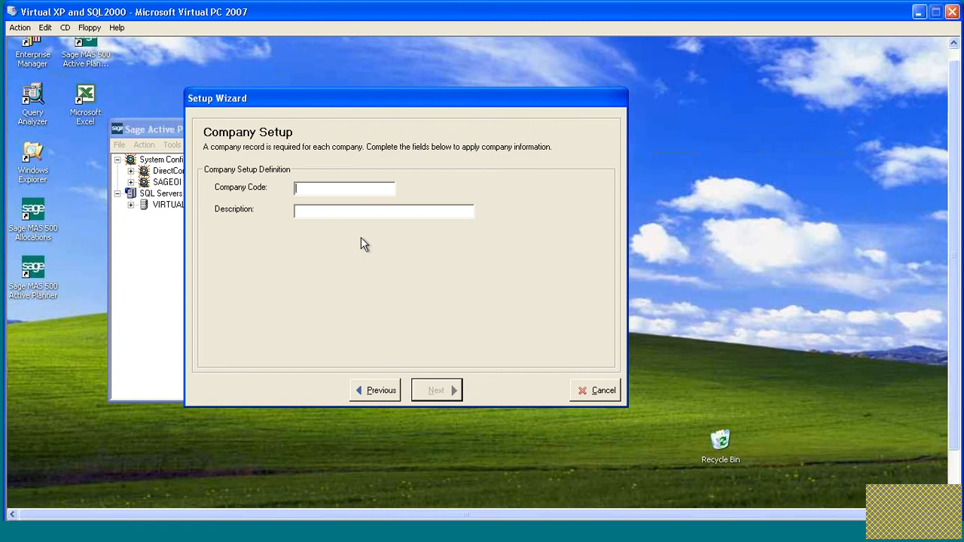
type("Train")
key("Tab")
type("Training")
left_click(445, 389)
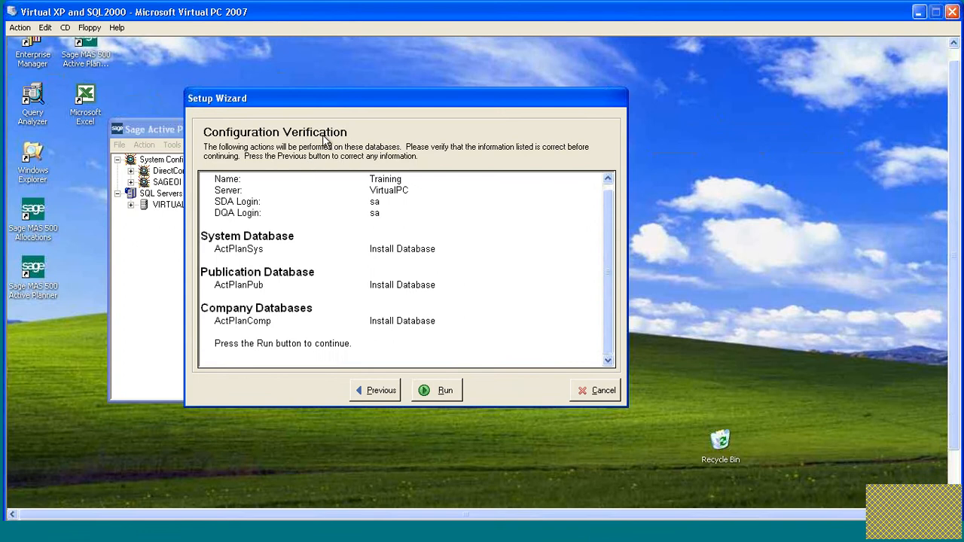
Run the installation of the Training configuration's databases, close the SQL query output and finish the setup wizard.
left_click(426, 392)
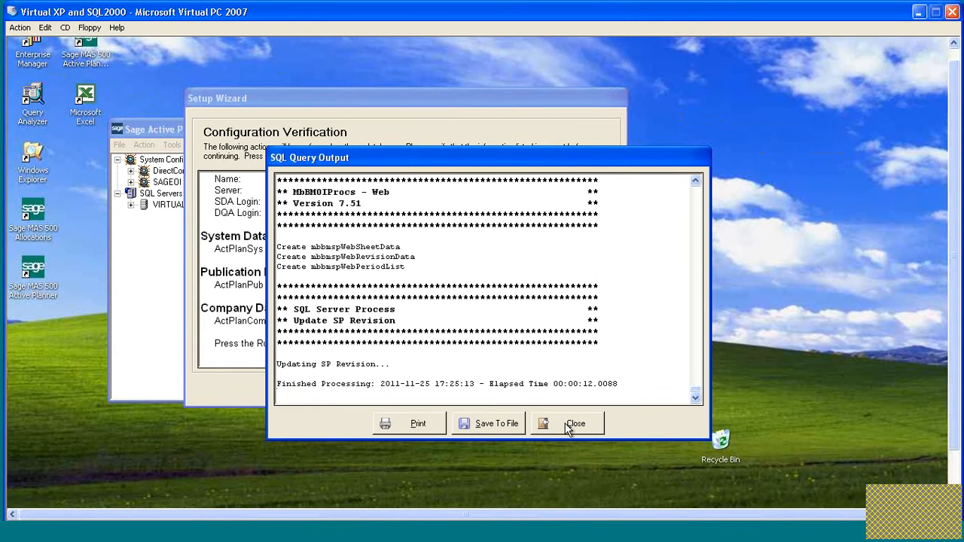
left_click_drag(506, 160, 482, 137)
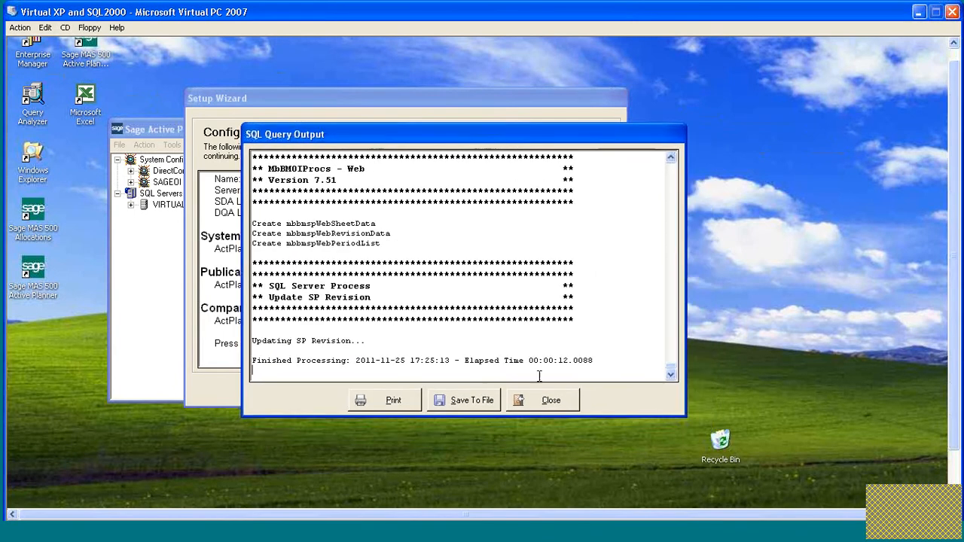
left_click(566, 405)
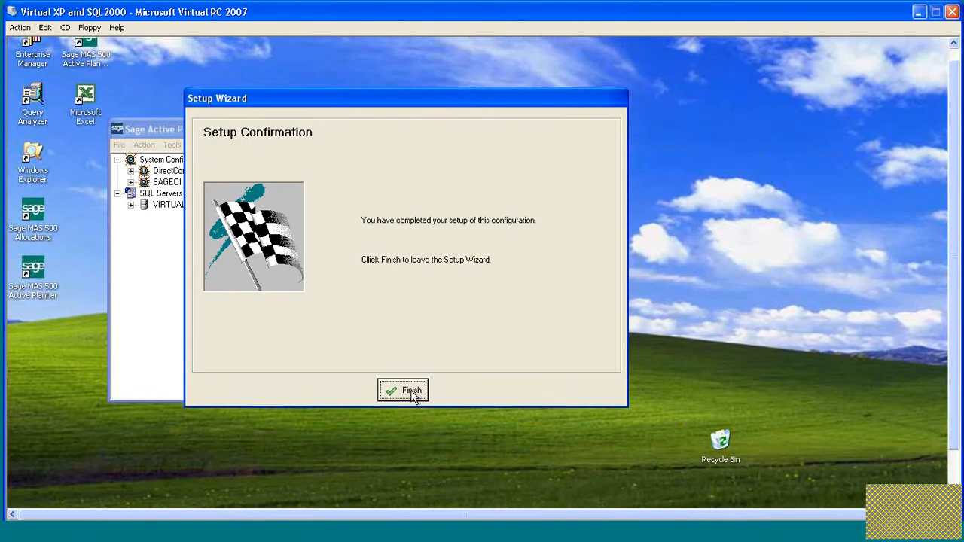
left_click(400, 390)
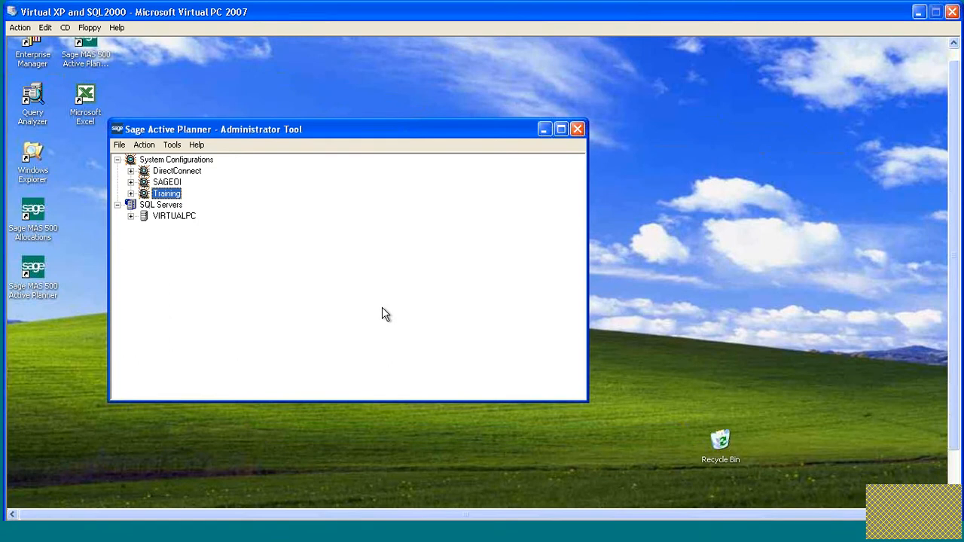
Review the database information and companies in the Training configuration's properties, and close them without making changes.
right_click(164, 196)
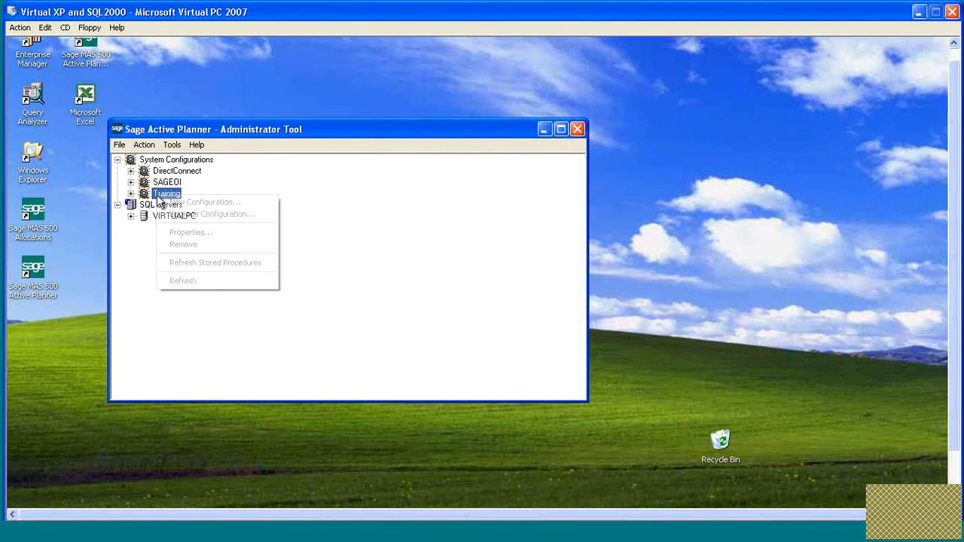
left_click(208, 235)
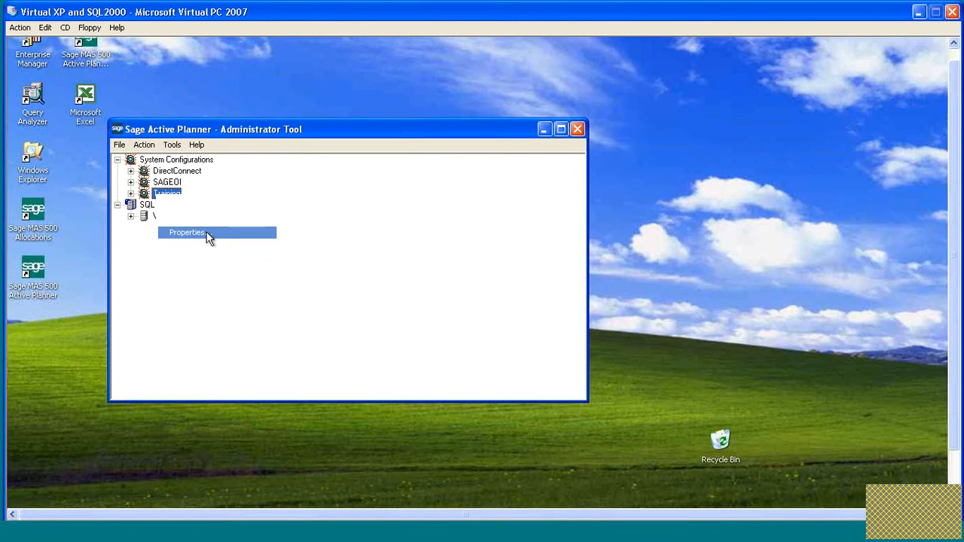
left_click_drag(462, 149, 410, 140)
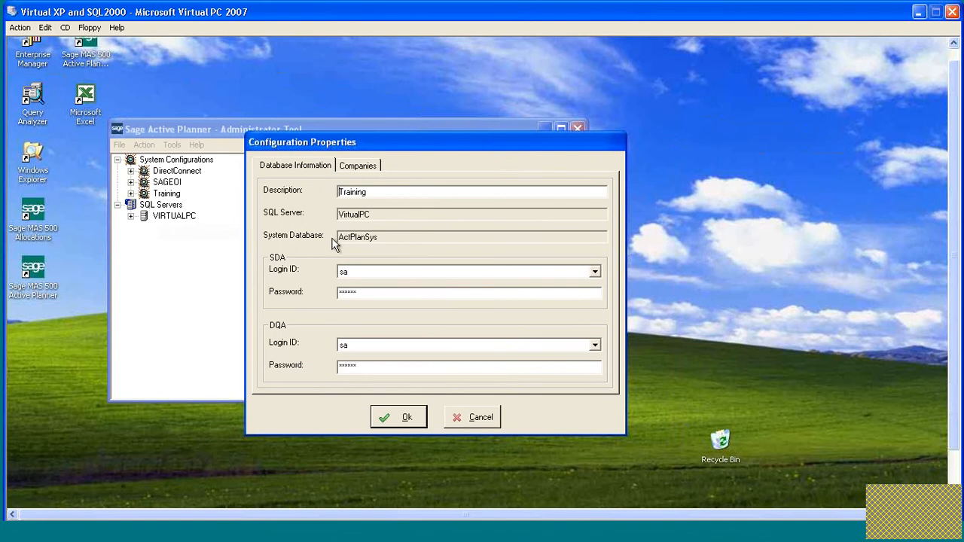
left_click(357, 167)
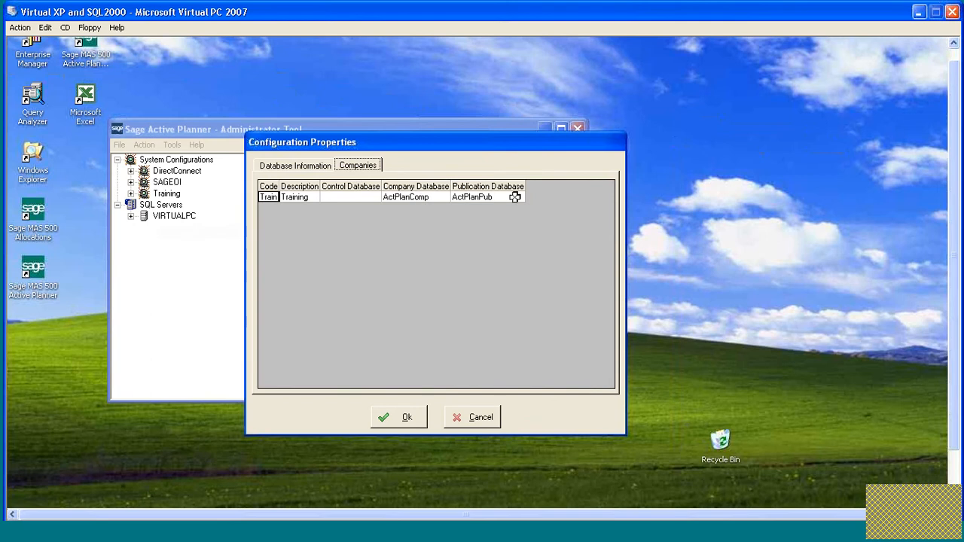
left_click(308, 167)
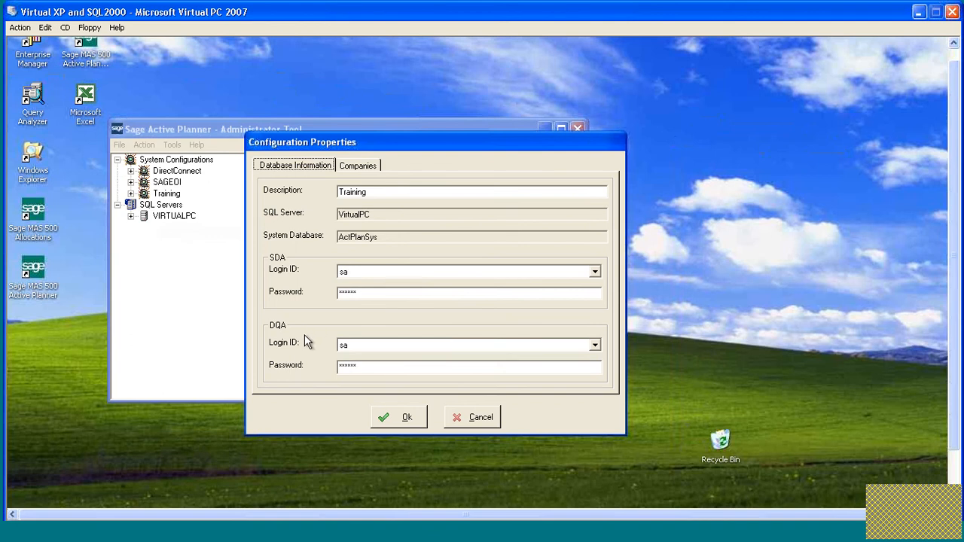
left_click(473, 419)
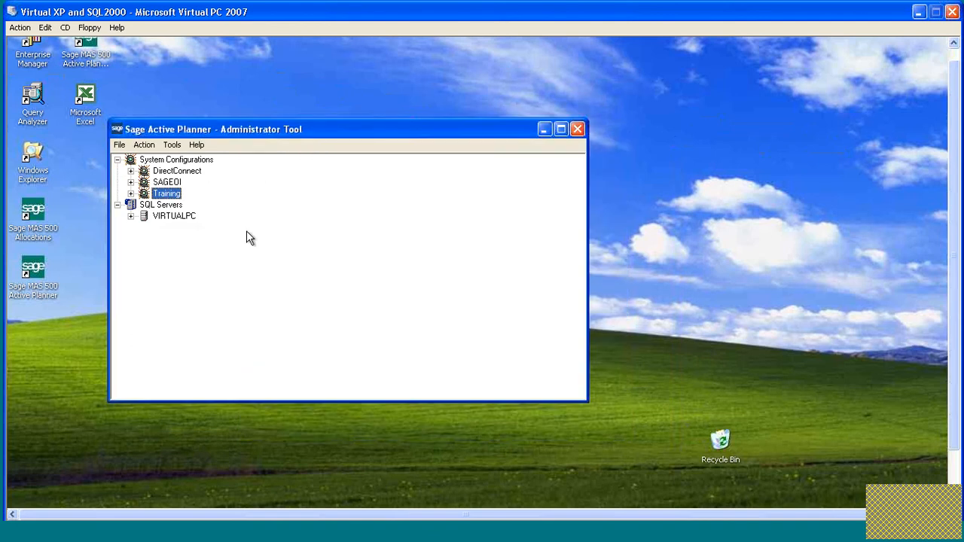